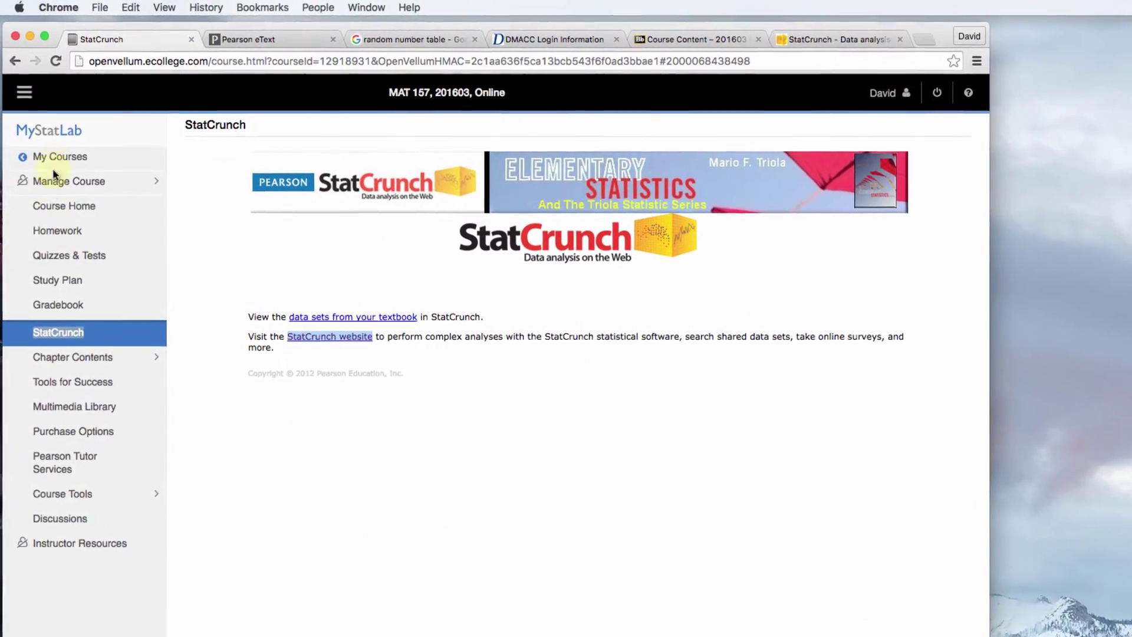
Look over the MyLab course list, the Blackboard course content and the random number table image results.
click(54, 158)
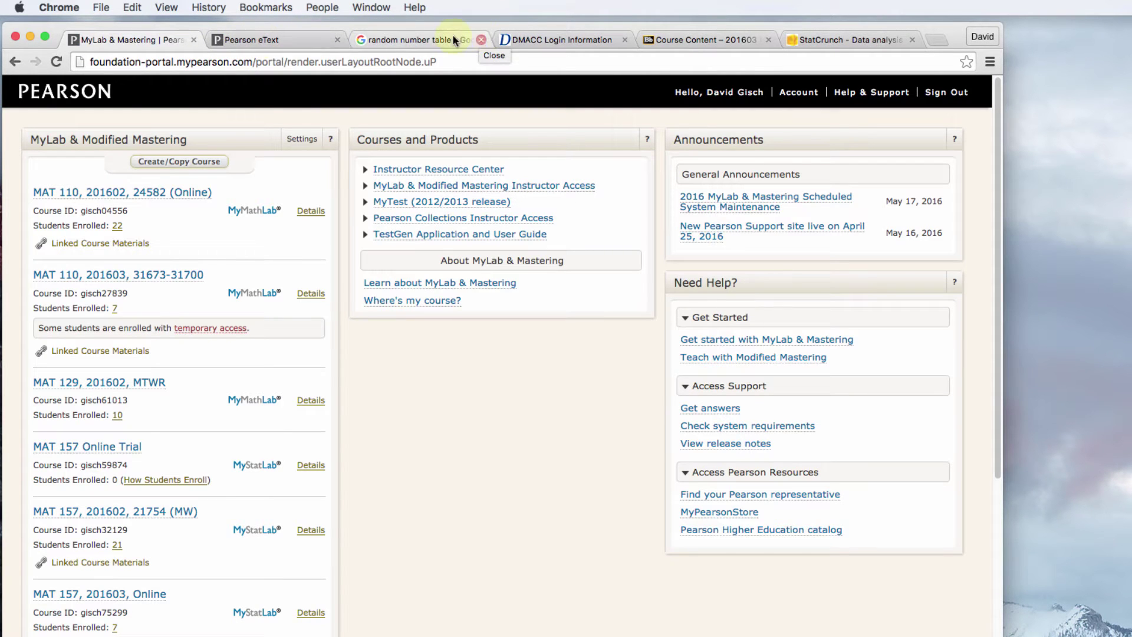
click(702, 40)
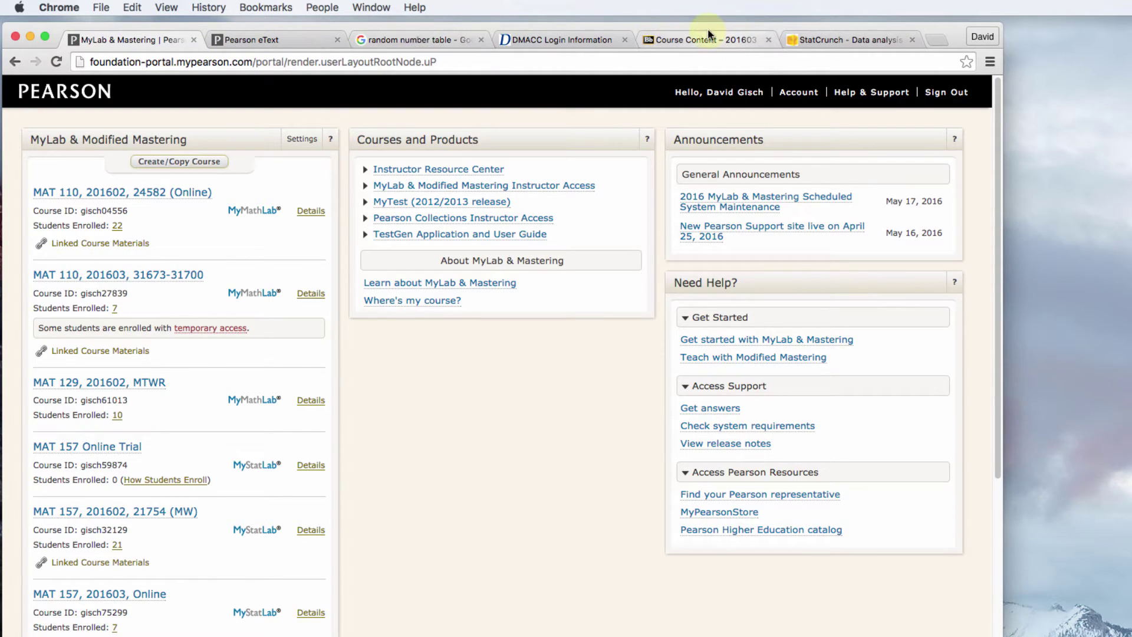
click(299, 267)
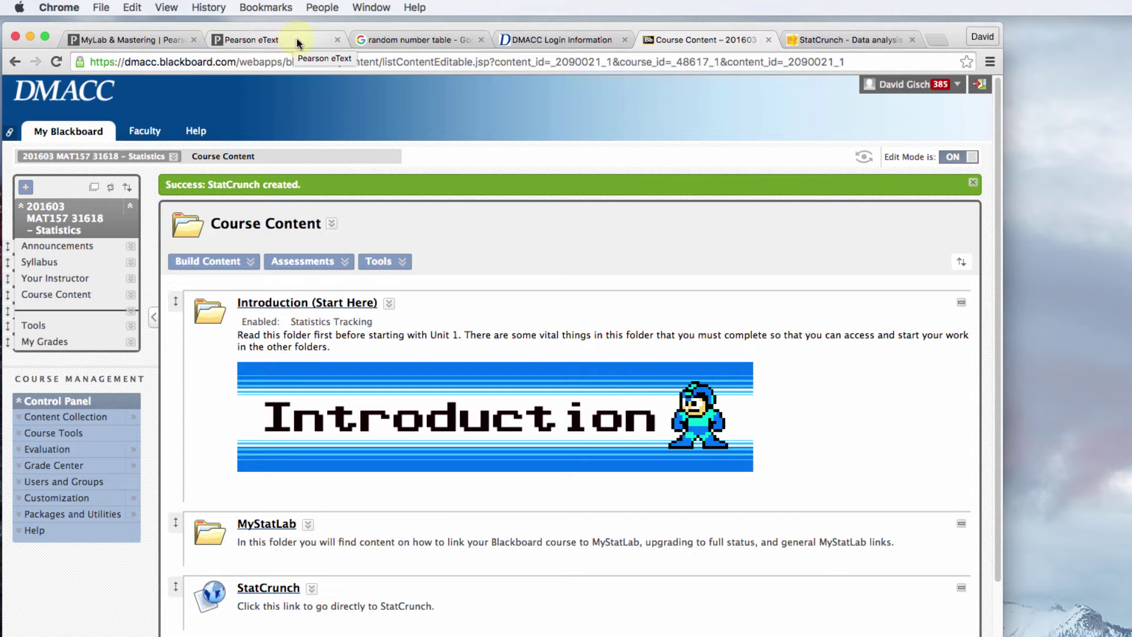
click(408, 38)
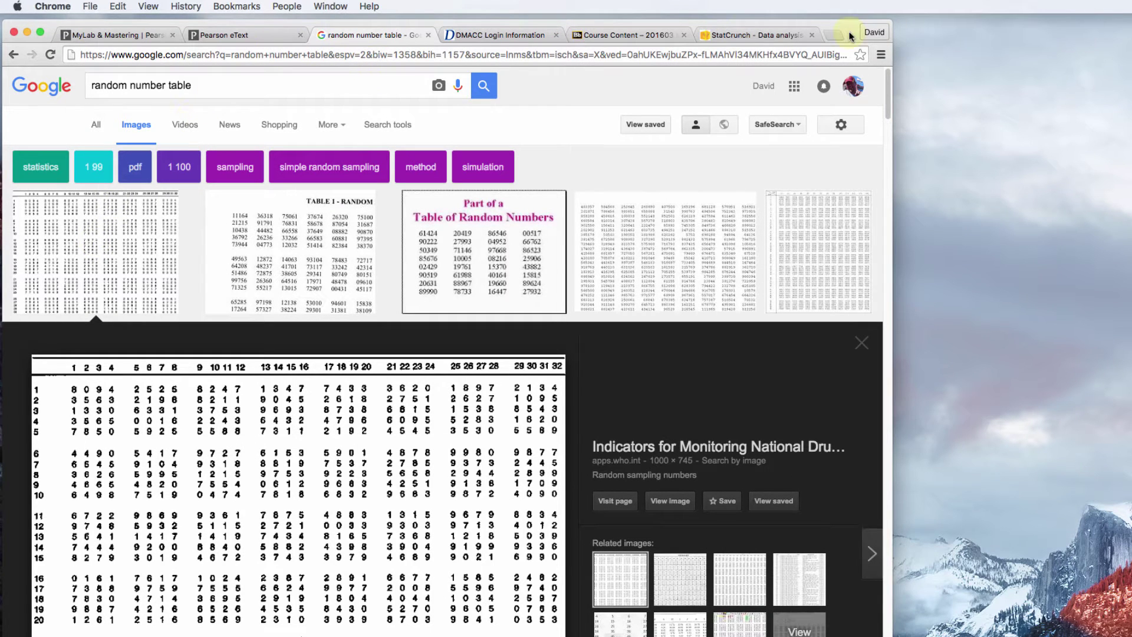
Close the old StatCrunch page and launch StatCrunch from its link in the Blackboard course content.
click(751, 35)
click(810, 35)
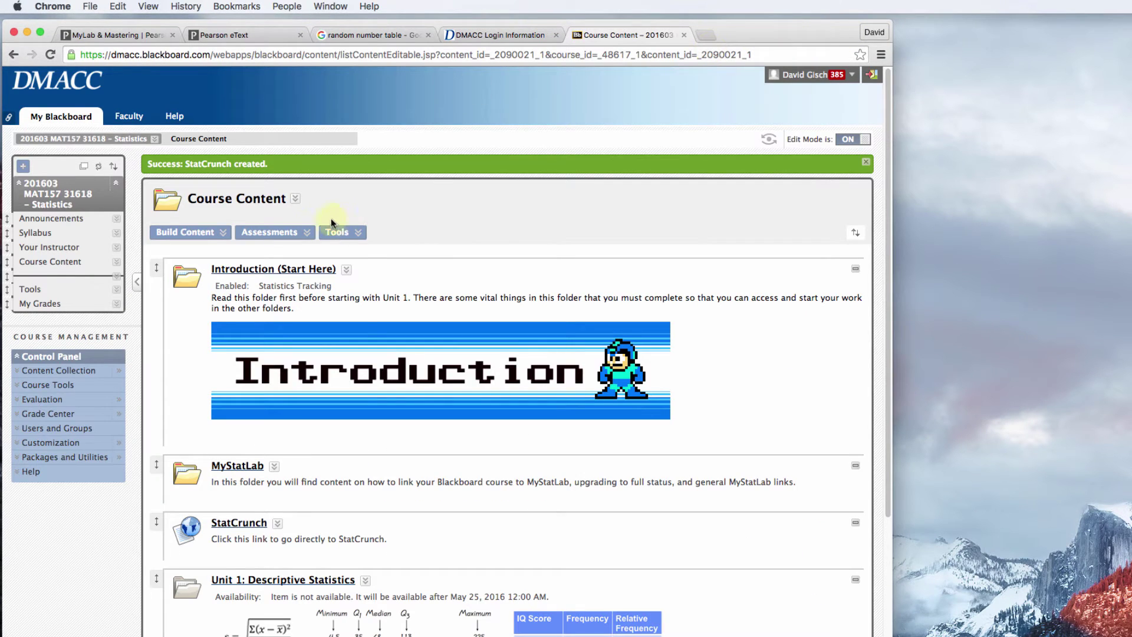
click(238, 524)
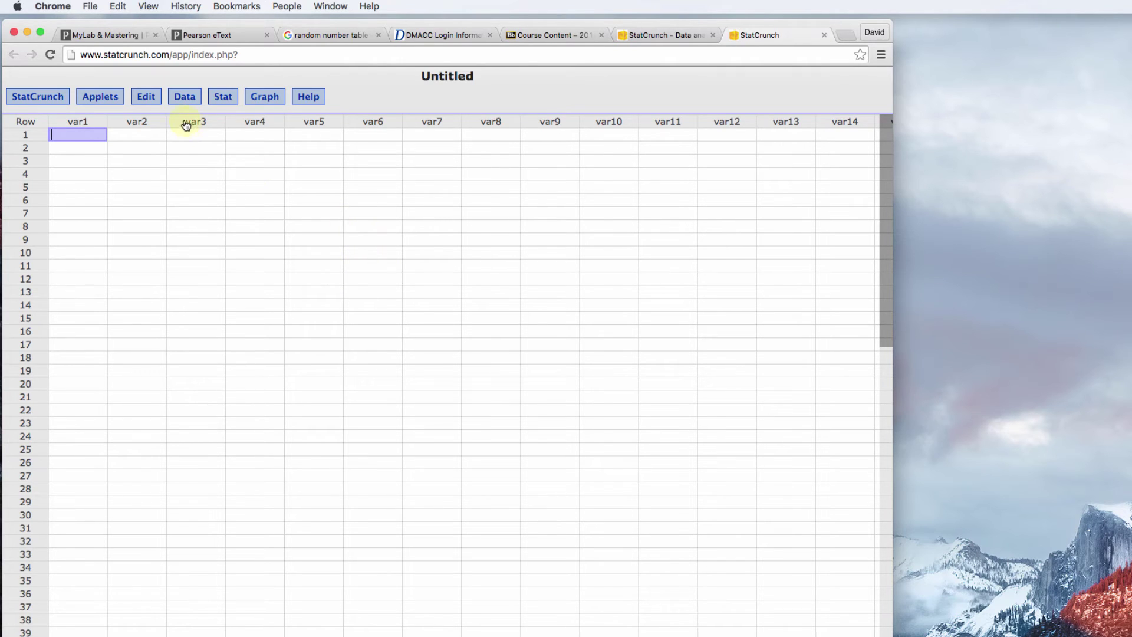
click(156, 101)
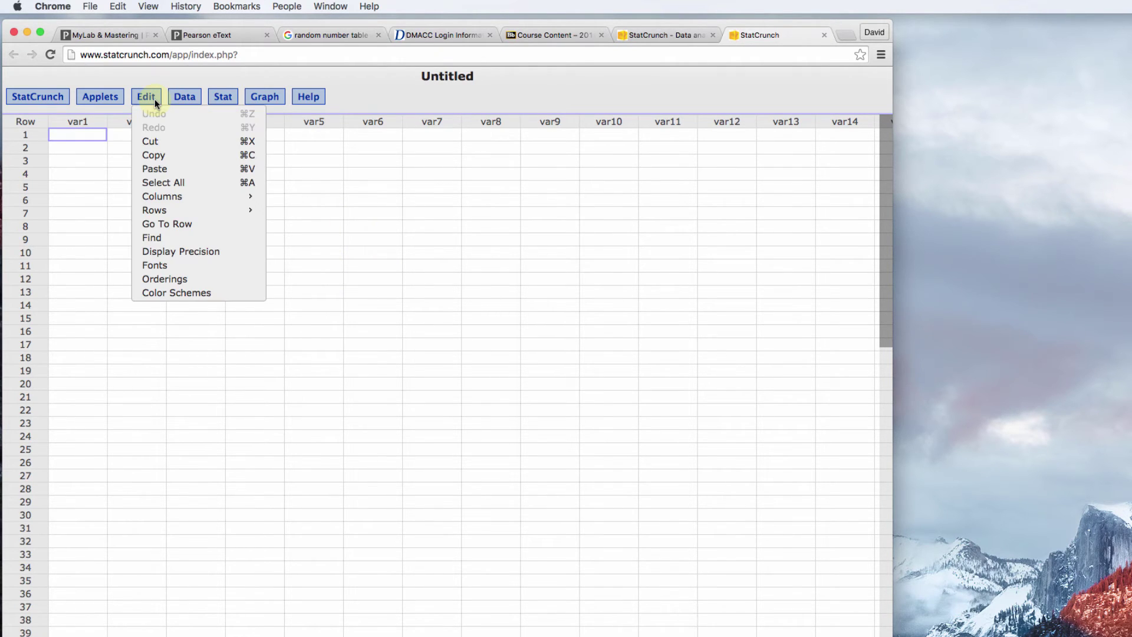
click(106, 103)
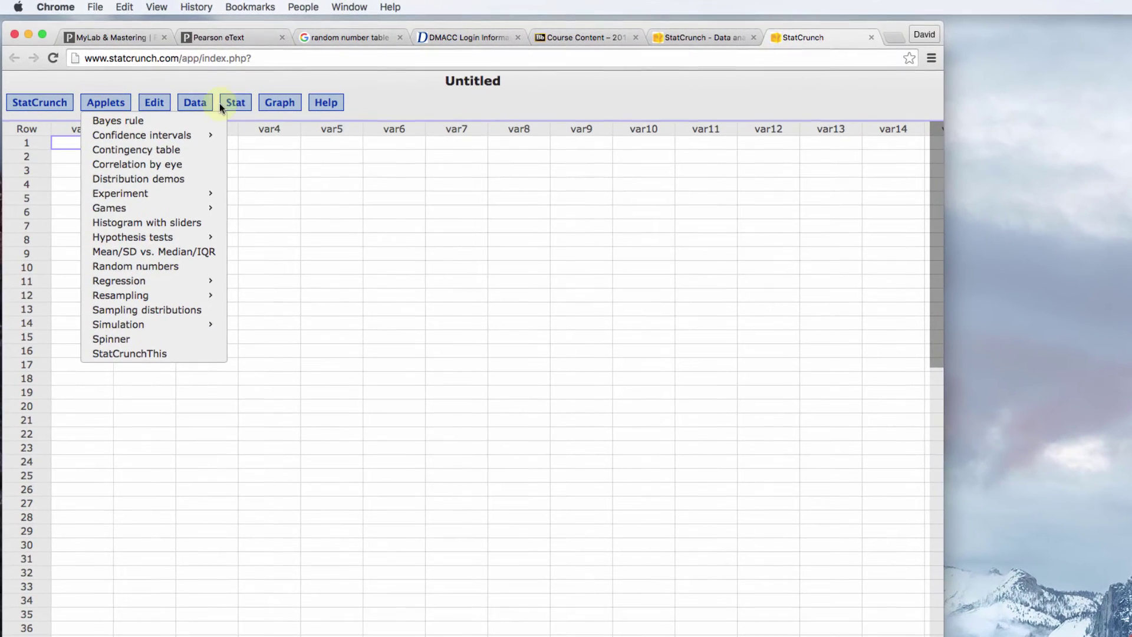
click(234, 105)
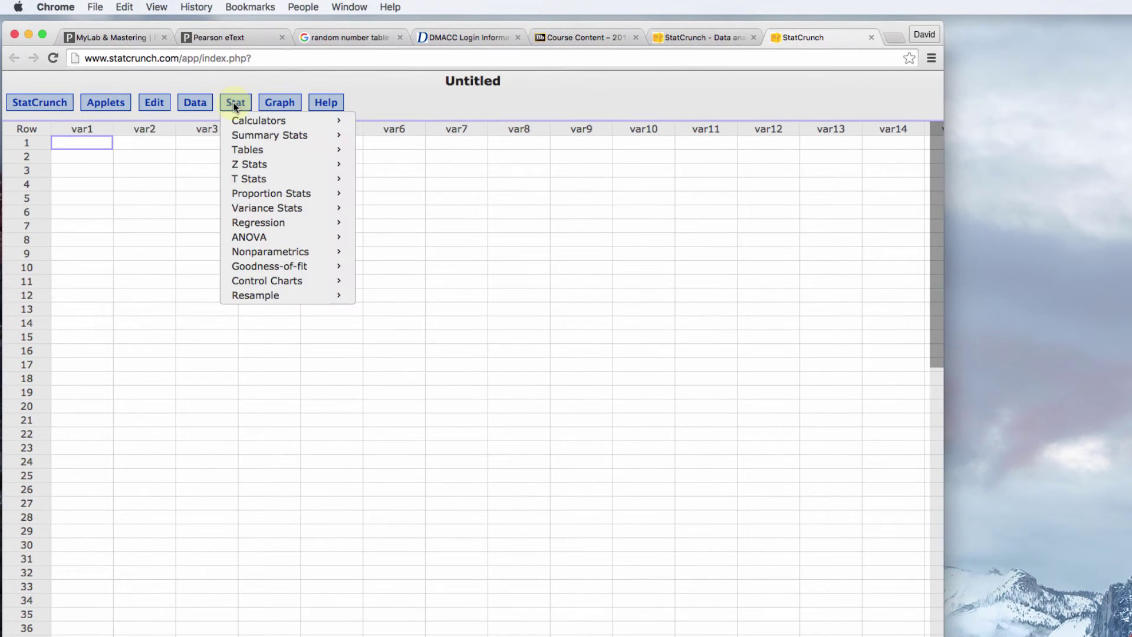
click(198, 104)
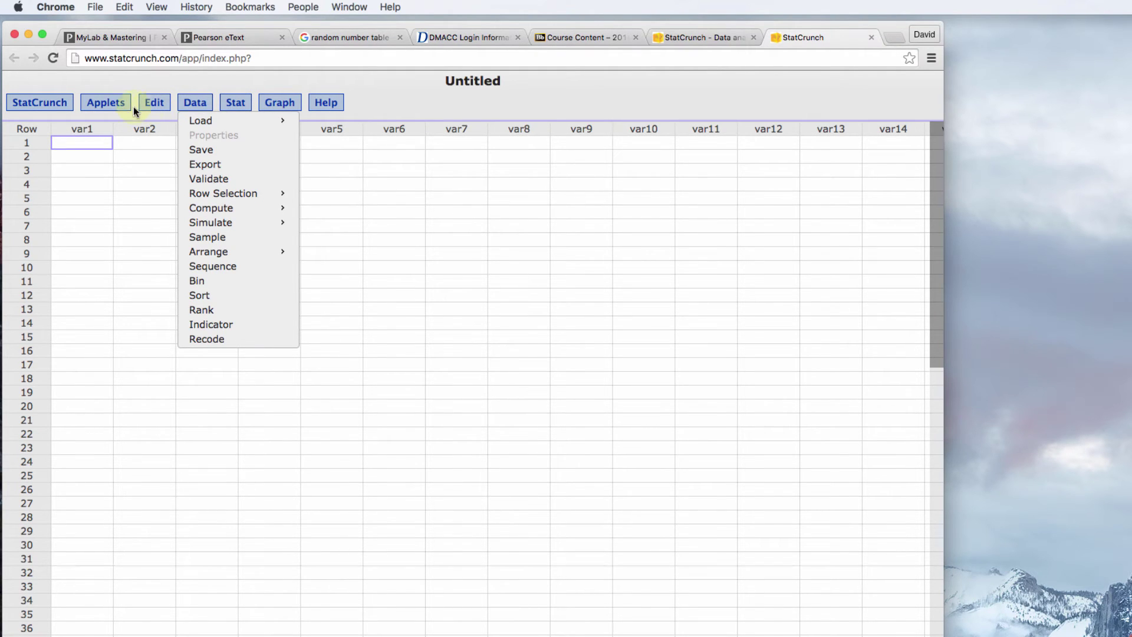
click(64, 108)
click(63, 106)
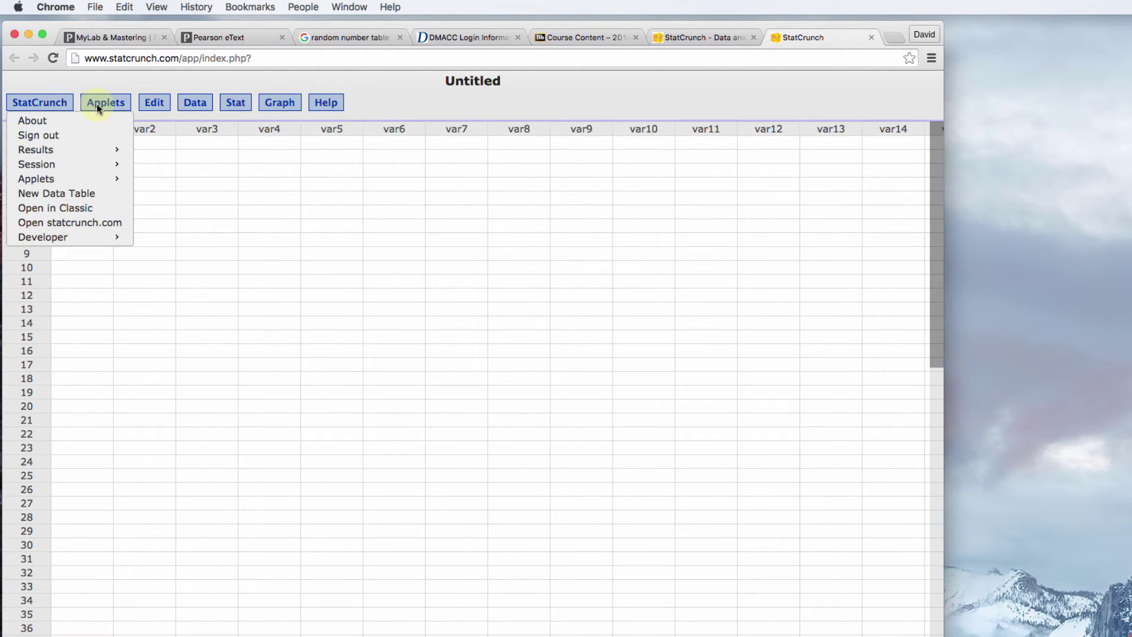
Open the Random numbers applet in StatCrunch.
click(98, 103)
click(102, 103)
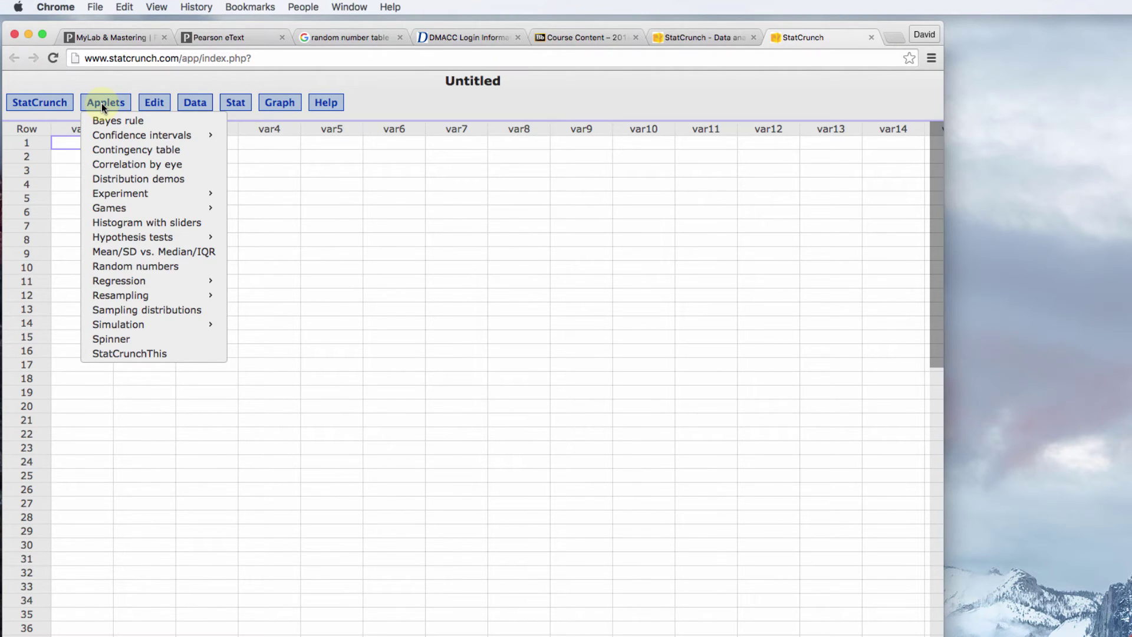
mouse_move(149, 136)
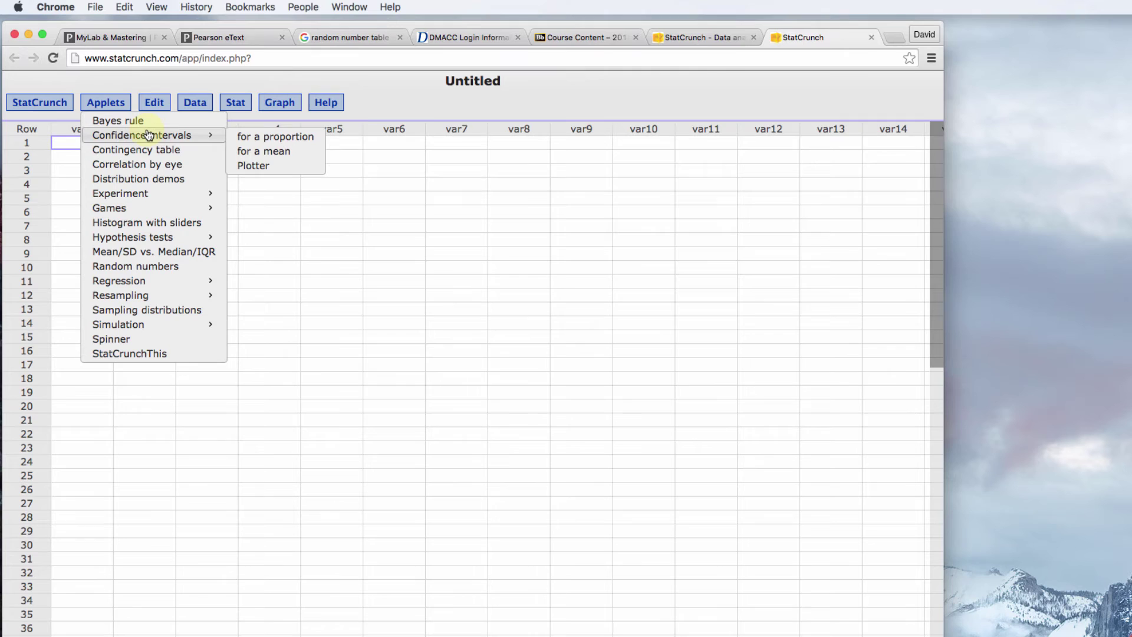
click(137, 269)
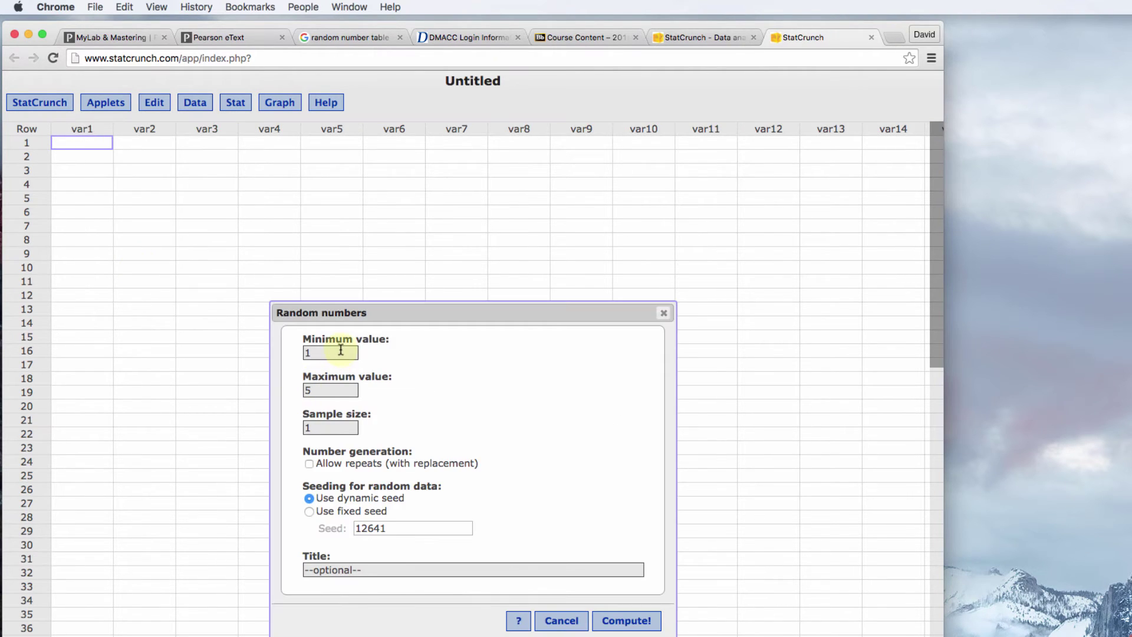
Generate 50 random numbers with minimum 0 and maximum 9, allowing repeats.
drag(341, 353, 278, 350)
text(01)
key(BackSpace)
key(Tab)
text(9)
double_click(307, 426)
text(50)
click(309, 464)
click(627, 622)
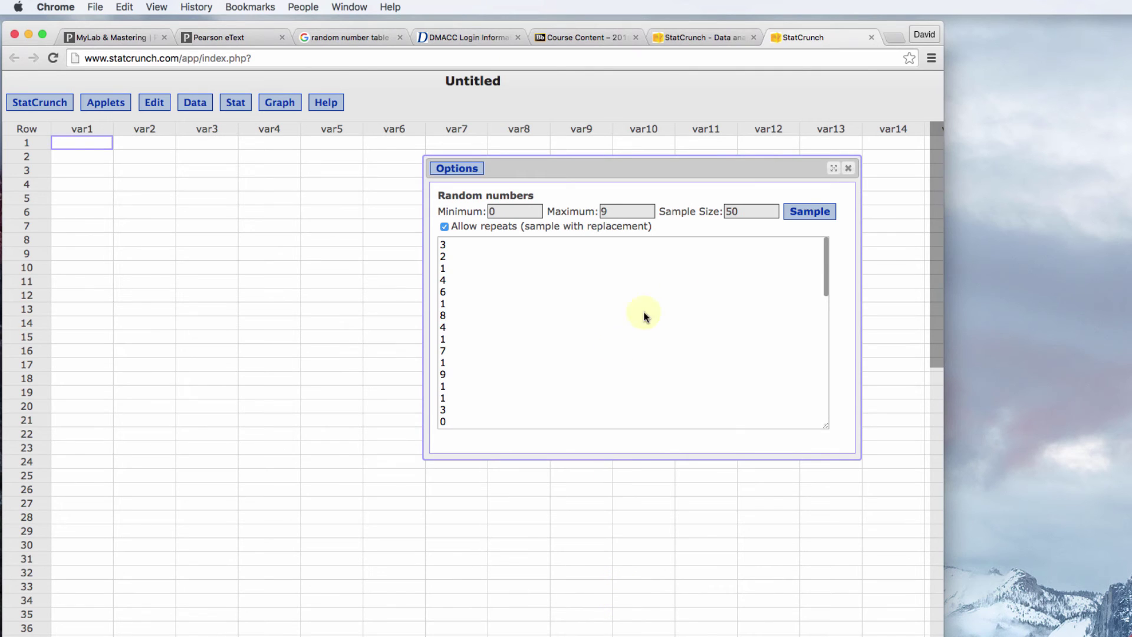
Review the generated digits, and draw a new random sample with the maximum set to 99.
drag(826, 256, 834, 232)
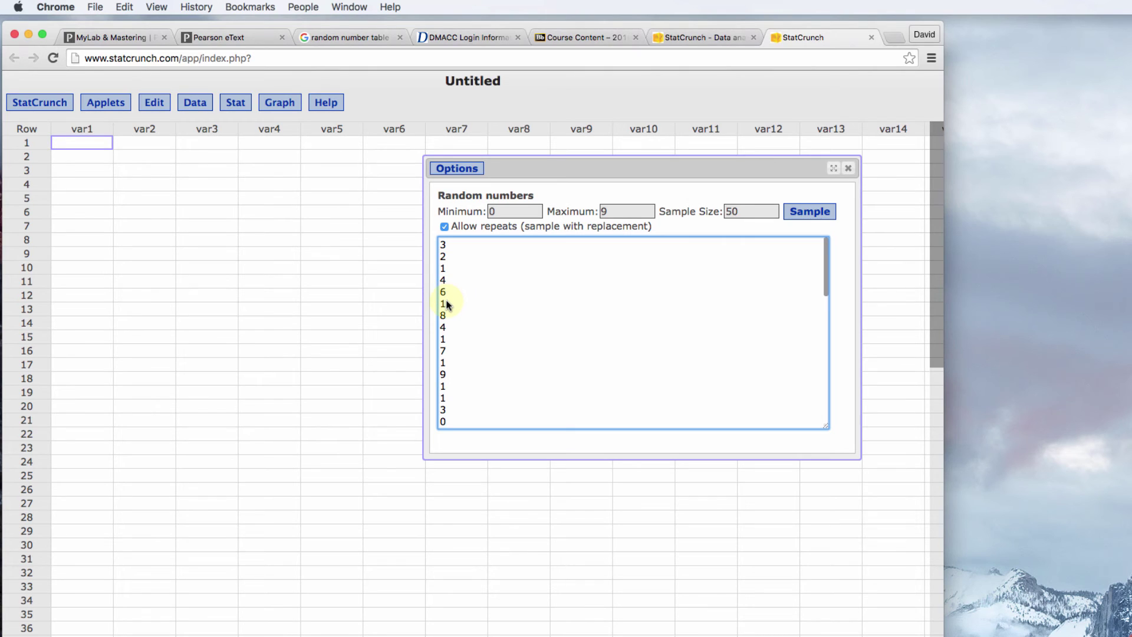
scroll(478, 302, down, 4)
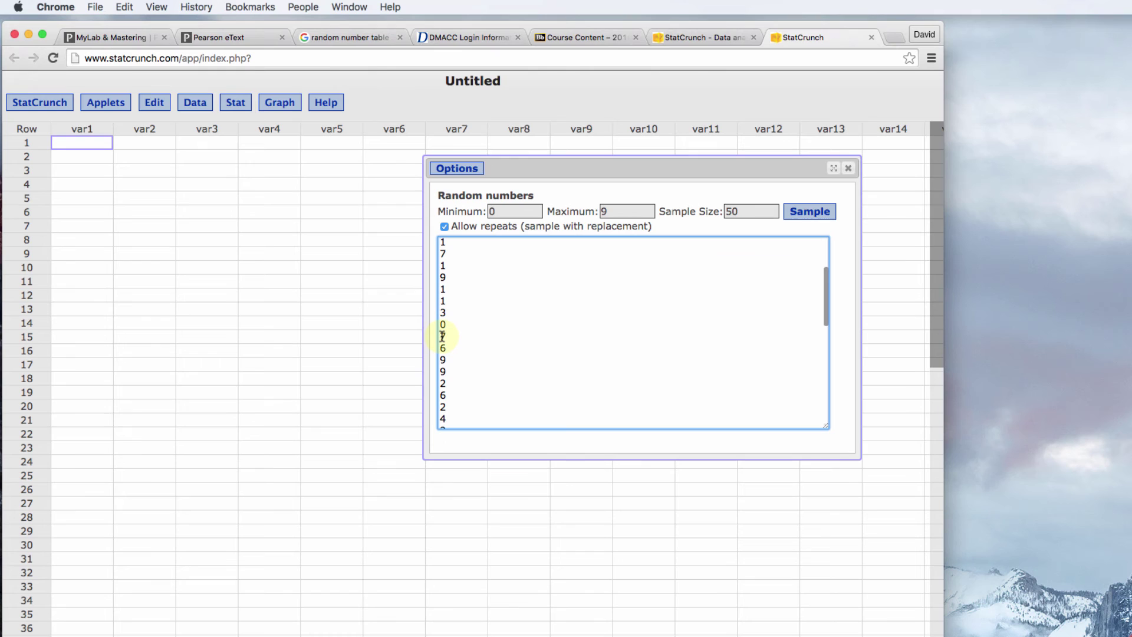
scroll(444, 337, down, 5)
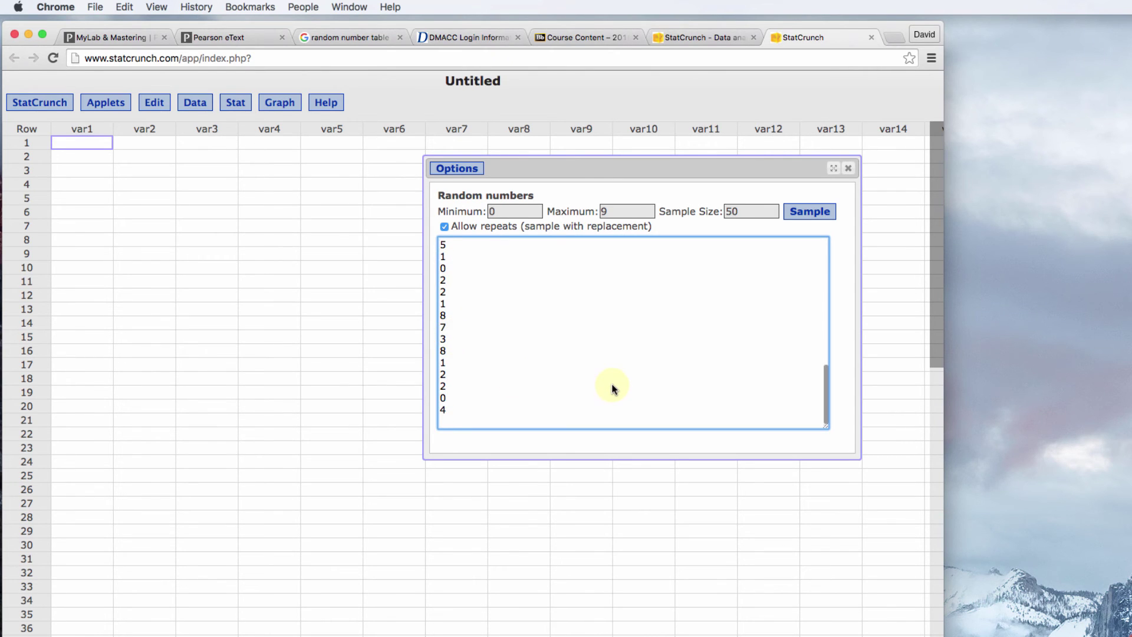
scroll(611, 386, up, 10)
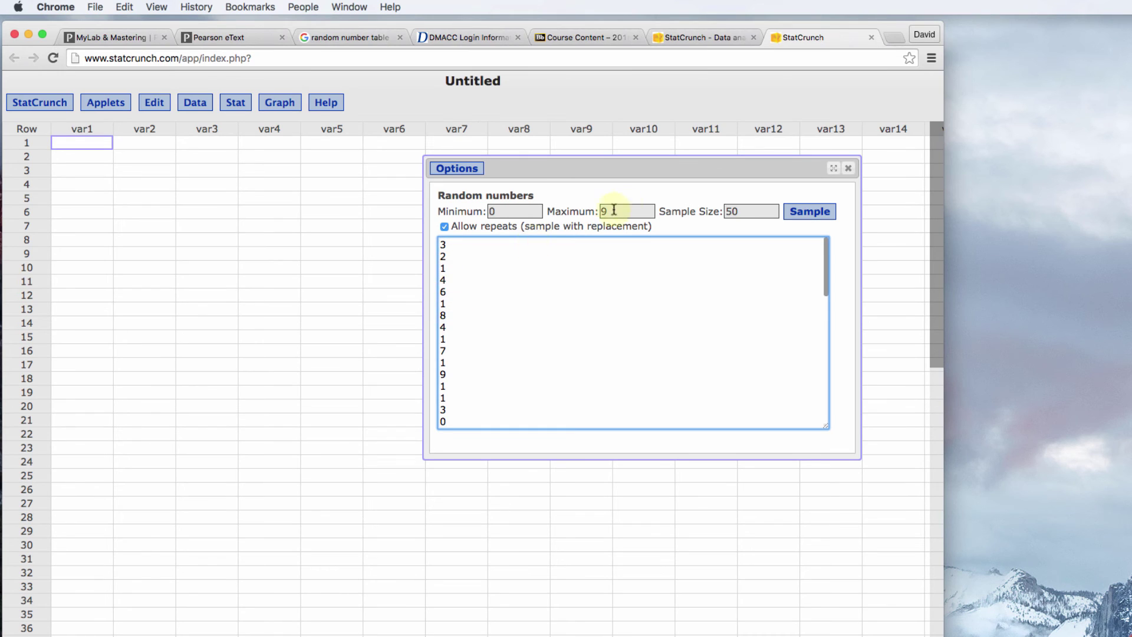
click(593, 216)
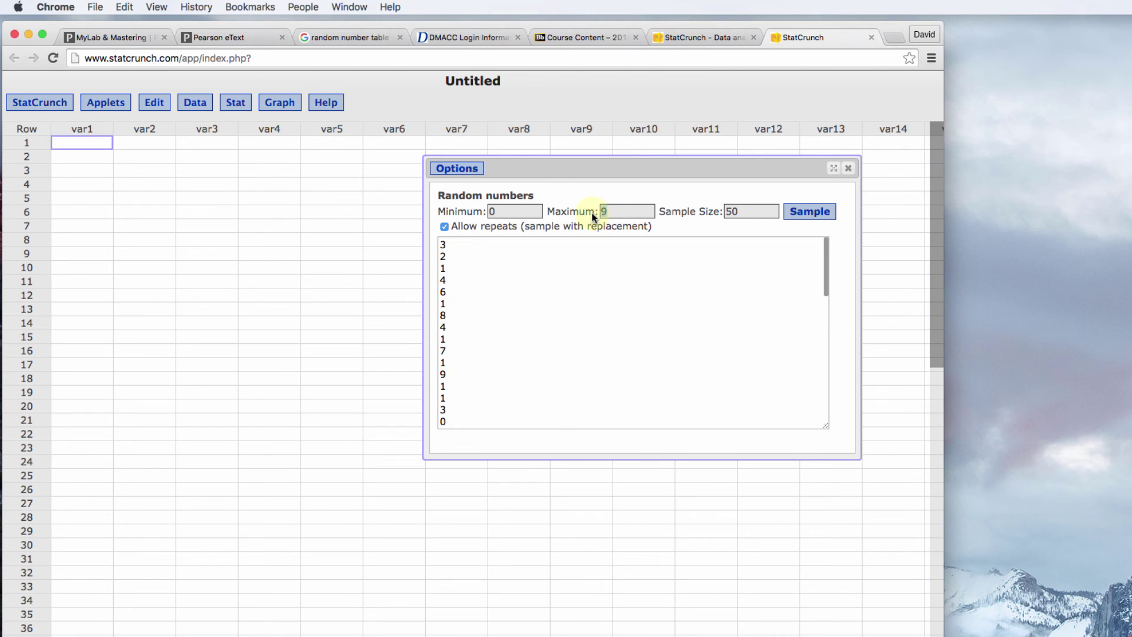
text(99)
click(811, 211)
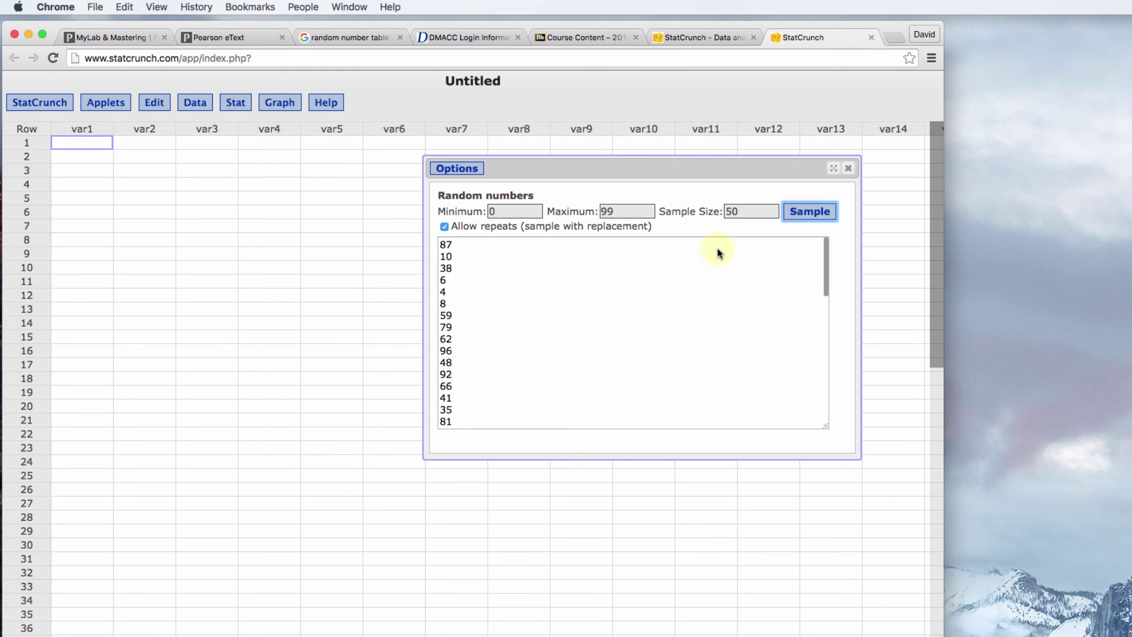
Review the two-digit sample and set the random number maximum to 499.
scroll(462, 303, down, 10)
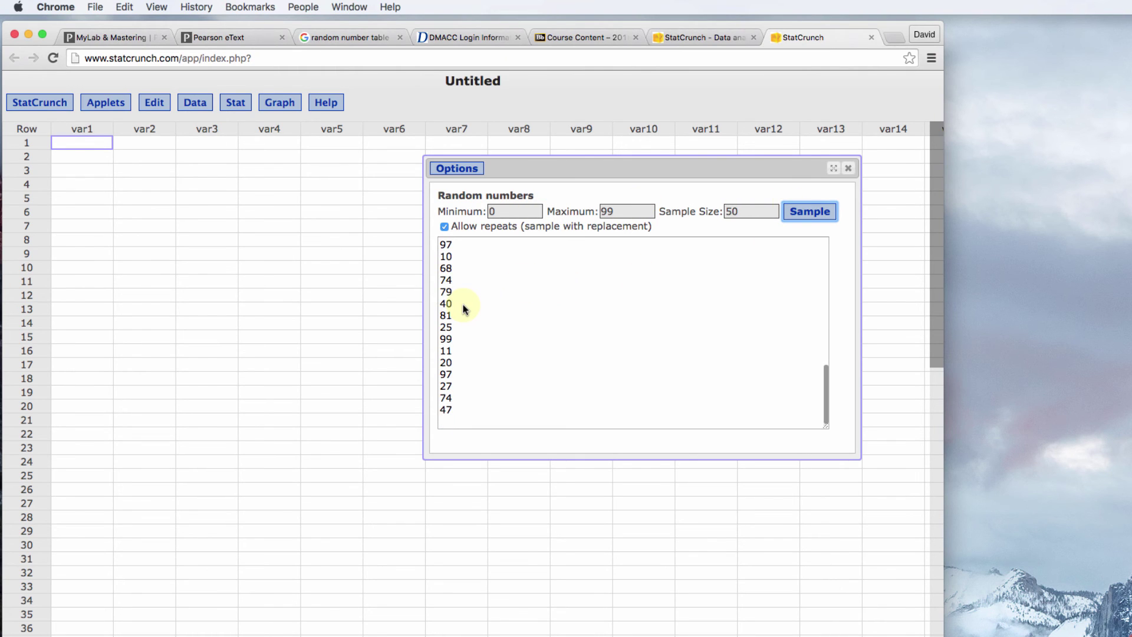
scroll(465, 308, up, 10)
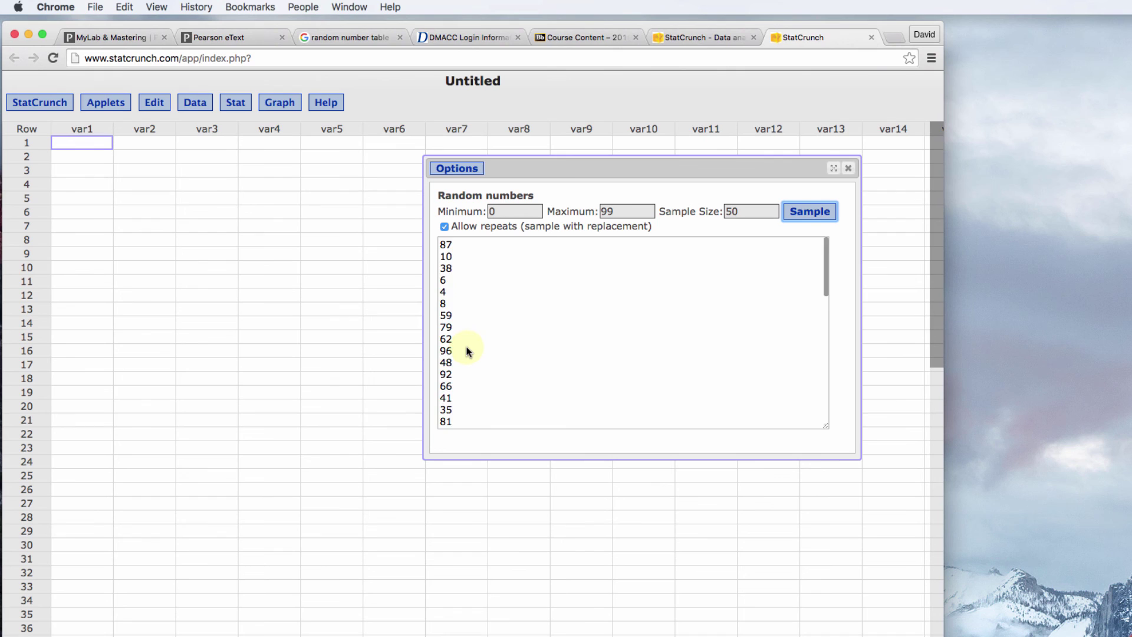
scroll(465, 349, down, 3)
scroll(467, 351, down, 3)
scroll(467, 351, up, 10)
click(623, 211)
text(999)
key(BackSpace)
key(BackSpace)
key(BackSpace)
text(499)
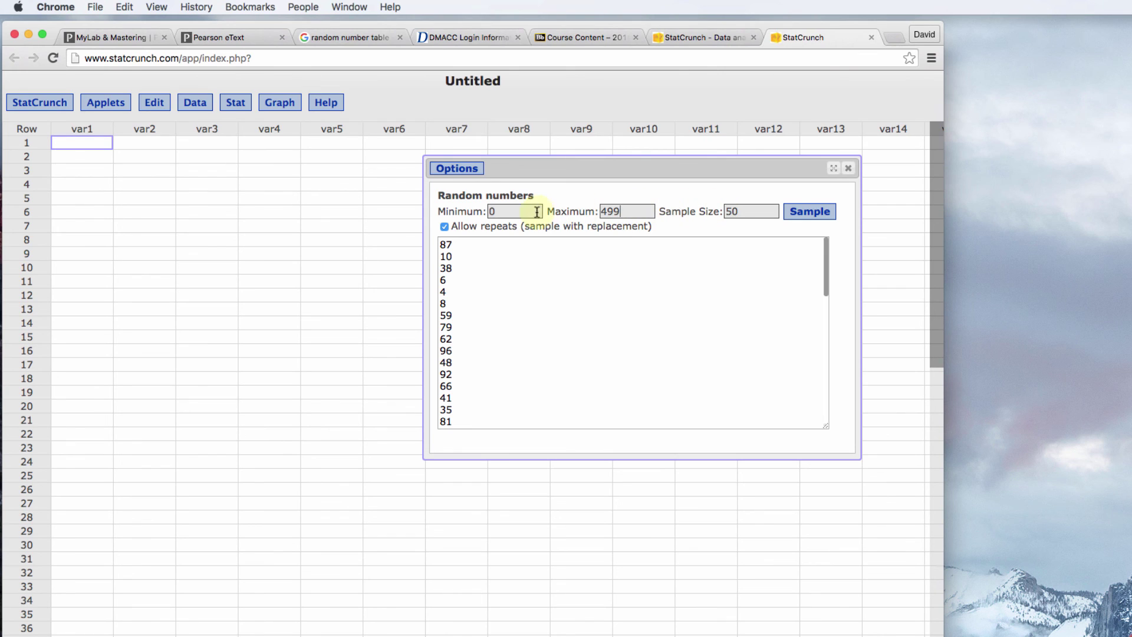
Set the minimum to 1 and the maximum to 500, and draw a new random sample.
drag(530, 211, 432, 204)
text(1)
click(626, 212)
drag(636, 211, 591, 212)
text(500)
click(810, 218)
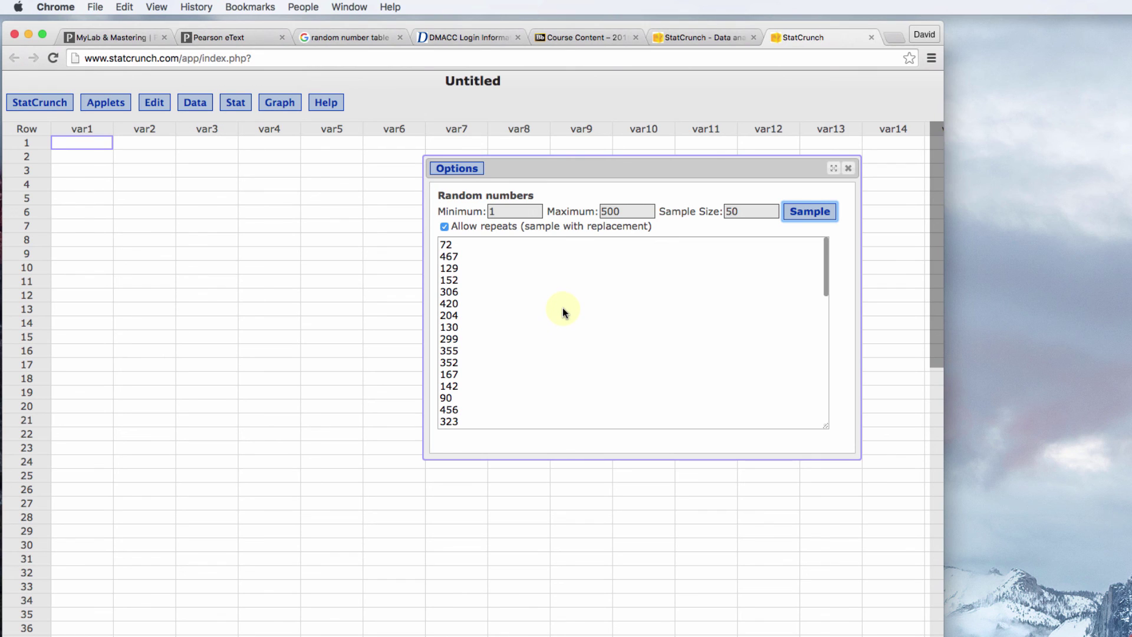
Check through the sampled numbers and close the Random numbers results window.
scroll(563, 310, down, 10)
scroll(562, 311, up, 10)
click(106, 103)
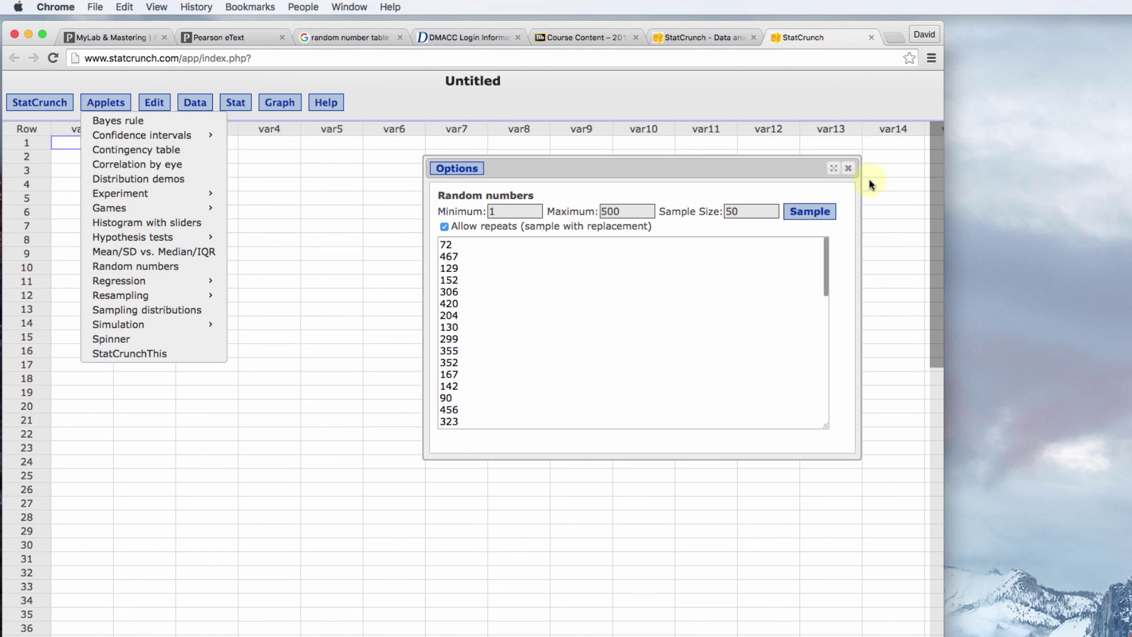
click(849, 172)
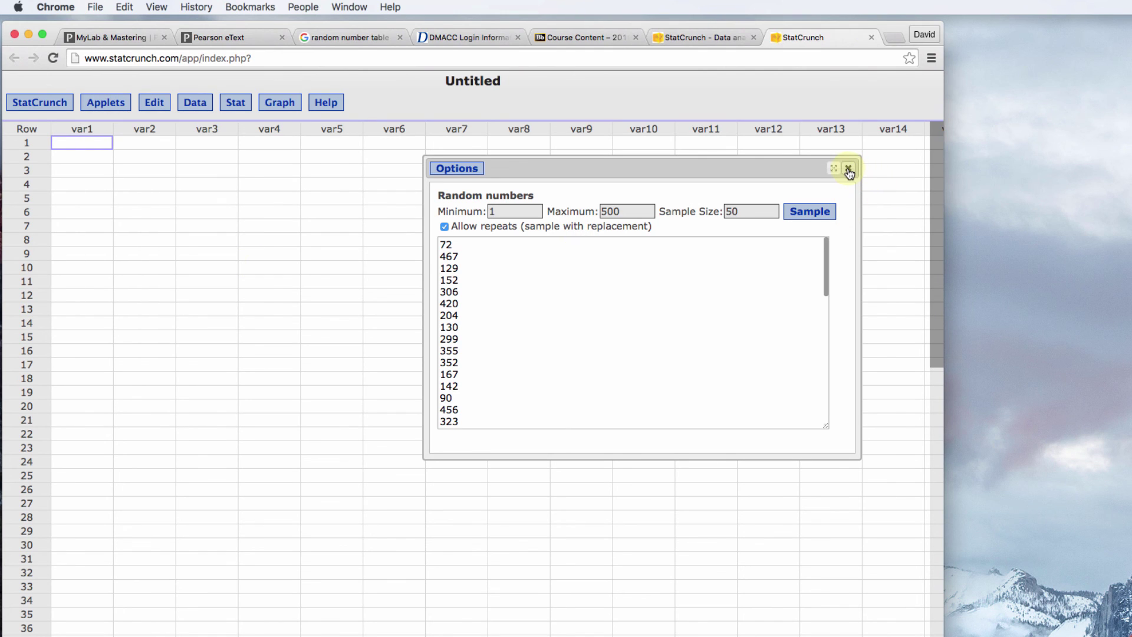